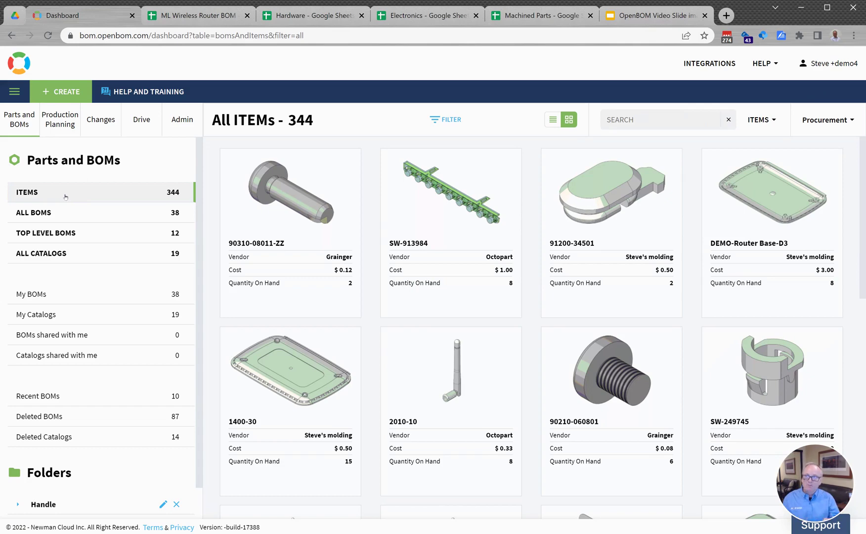
Review the list of all catalogs in the dashboard and return to the items list
left_click(69, 255)
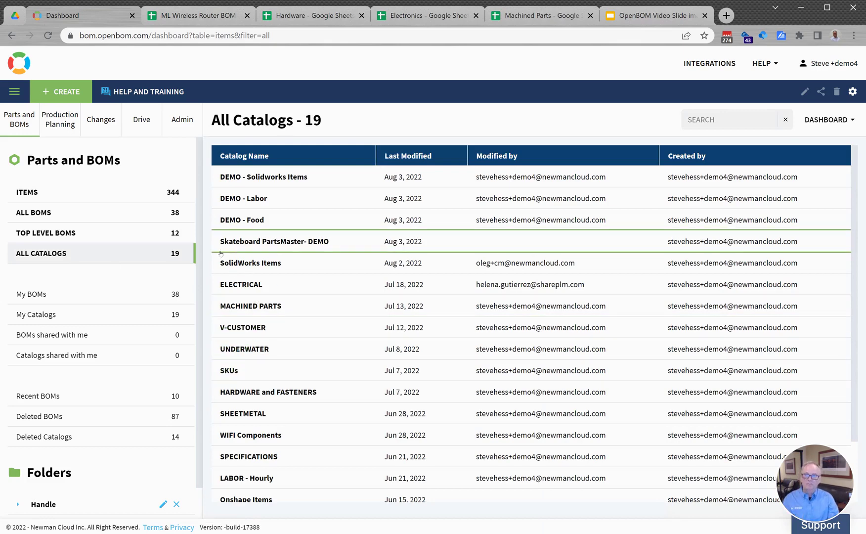
left_click(57, 194)
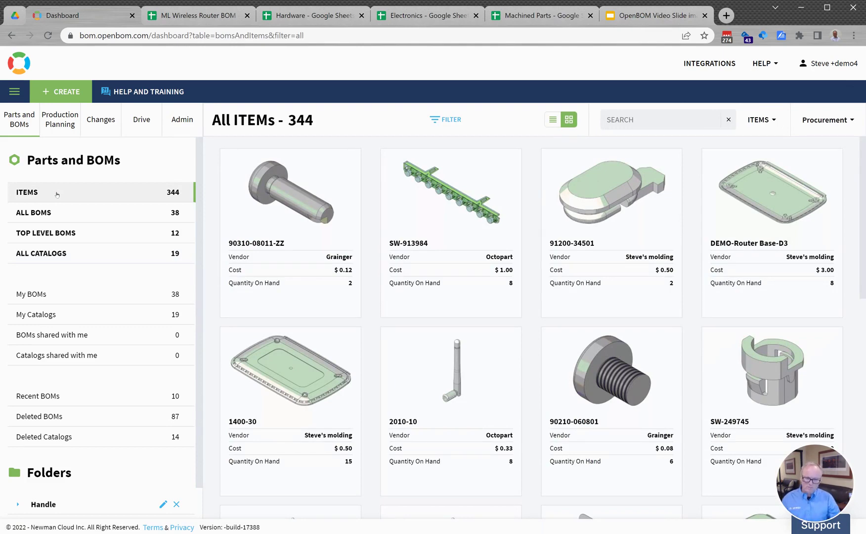
Switch to the ML Wireless Router BOM spreadsheet in Google Sheets and examine the part rows on its Category sheet
left_click(185, 16)
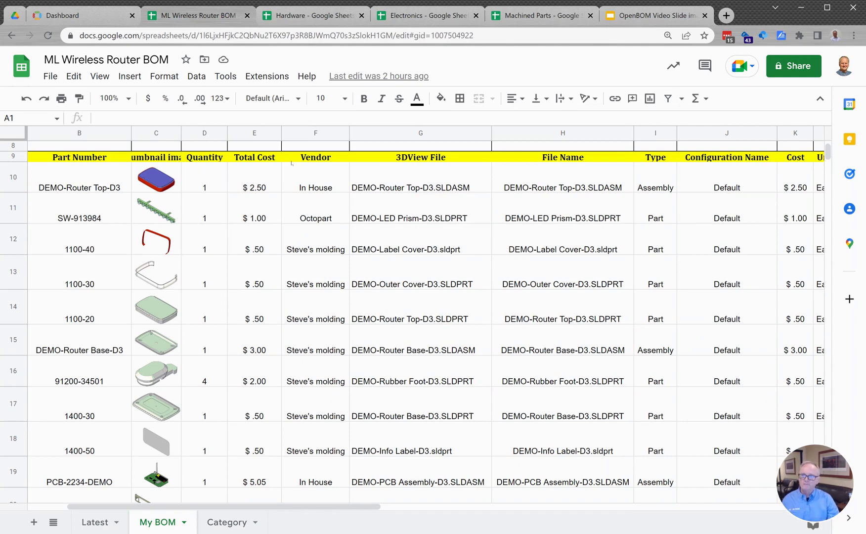
left_click(224, 523)
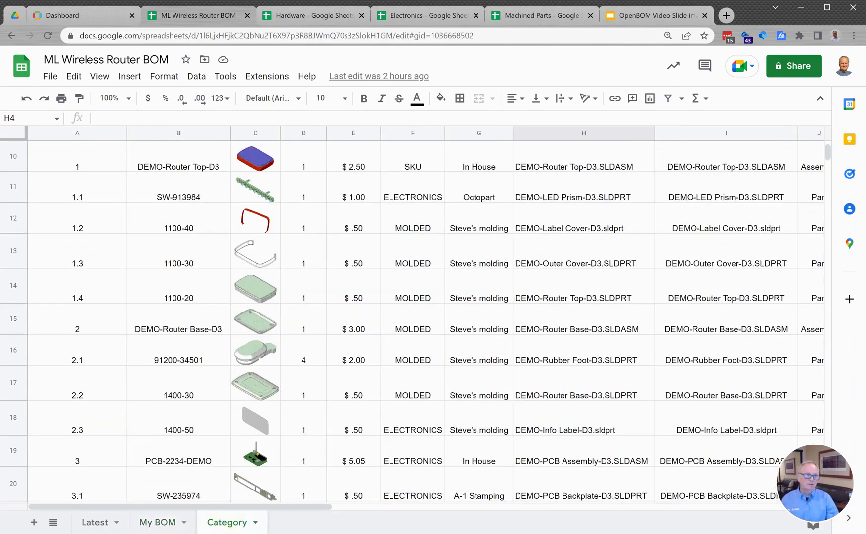
scroll(829, 151, "up", 3)
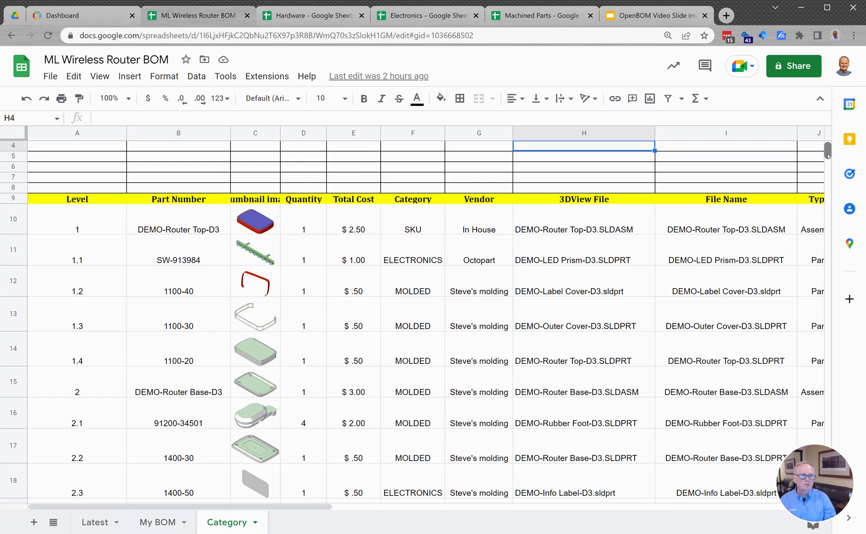
scroll(827, 152, "down", 1)
mouse_move(828, 155)
left_mouse_down()
mouse_move(828, 165)
mouse_move(828, 157)
left_mouse_up()
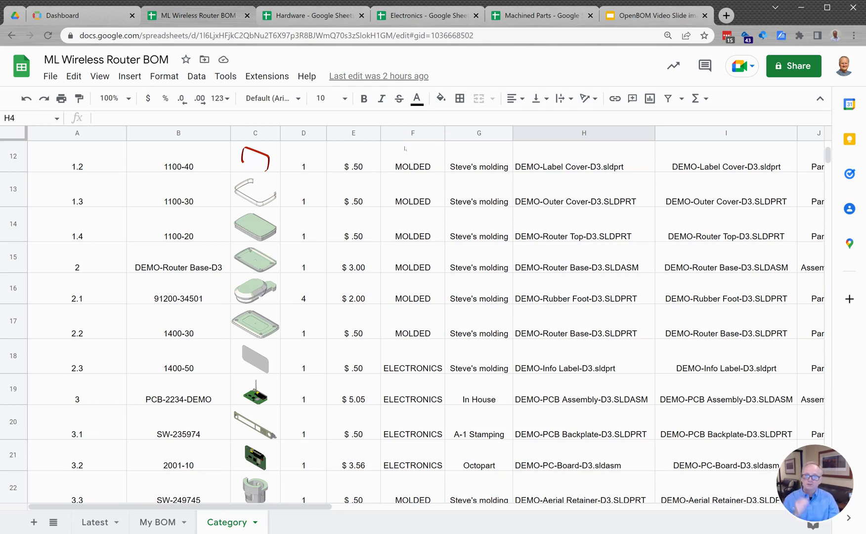
Look through the Hardware, Electronics and Machined Parts spreadsheets
left_click(305, 19)
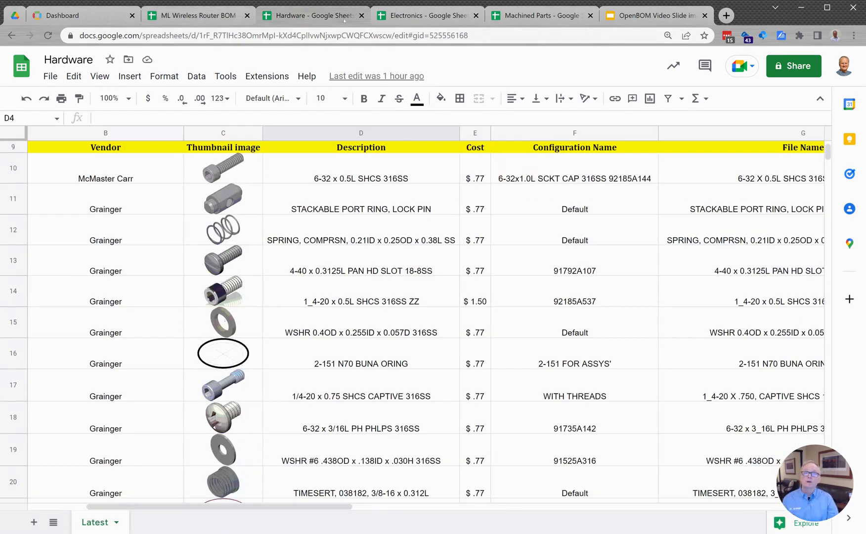
left_click(406, 15)
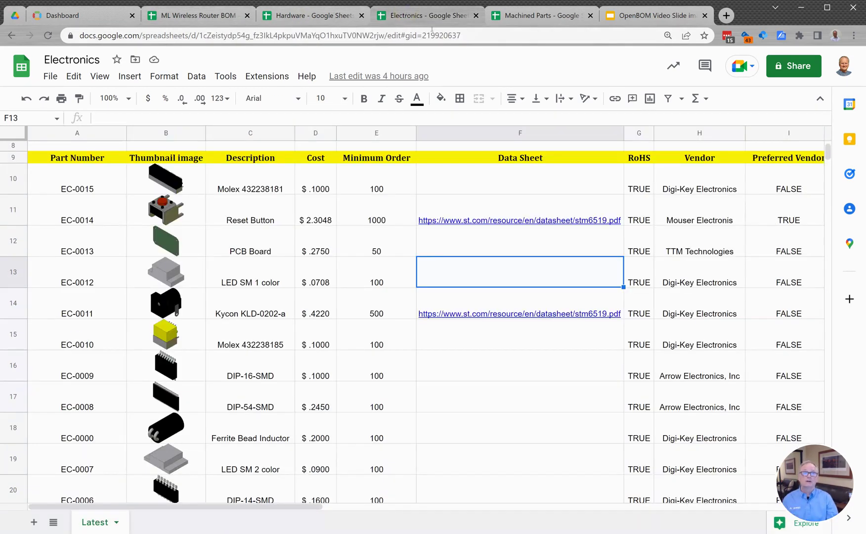
left_click(532, 15)
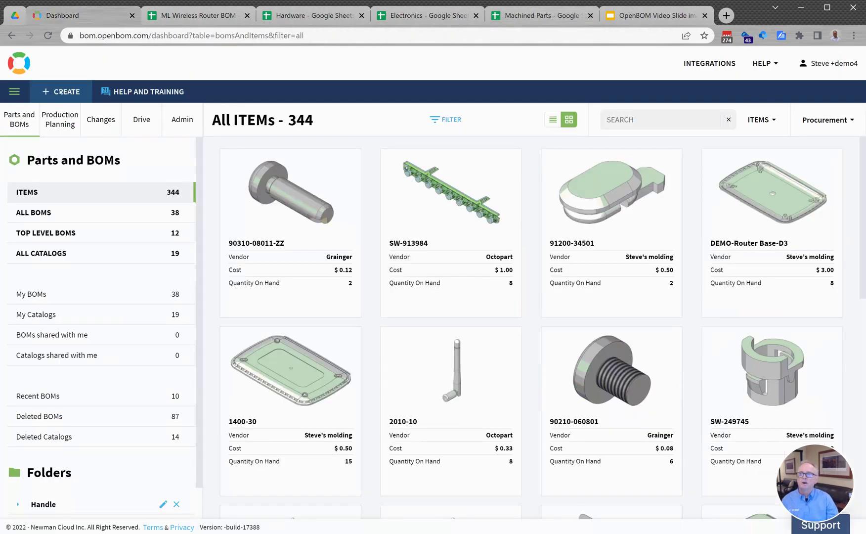
Import the Electronics Google Sheet into OpenBOM as a catalog, with property names in row 9 and the Part Number column
left_click(61, 94)
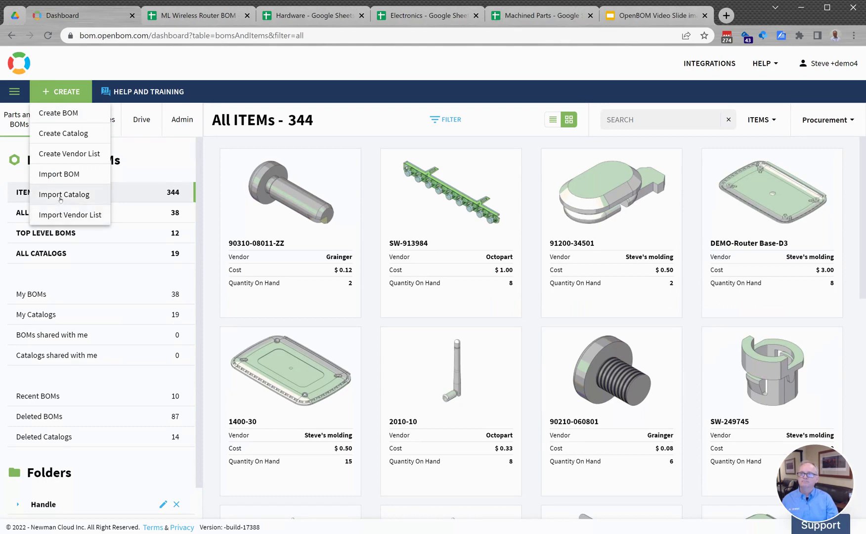
left_click(59, 197)
left_click(390, 125)
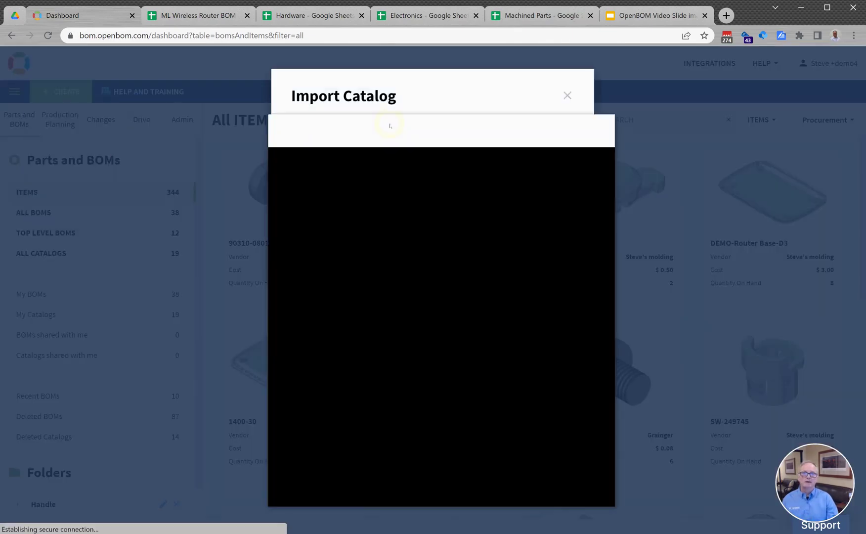
left_click(418, 333)
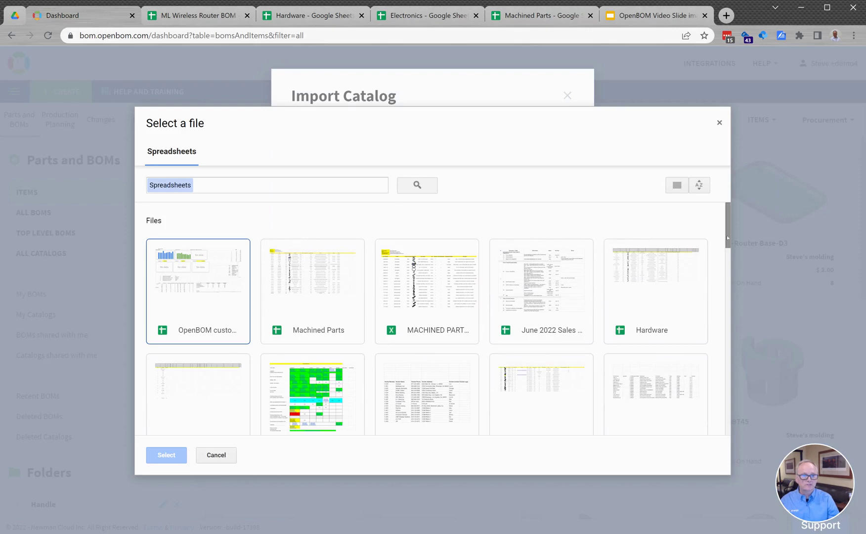
left_click_drag(726, 236, 727, 254)
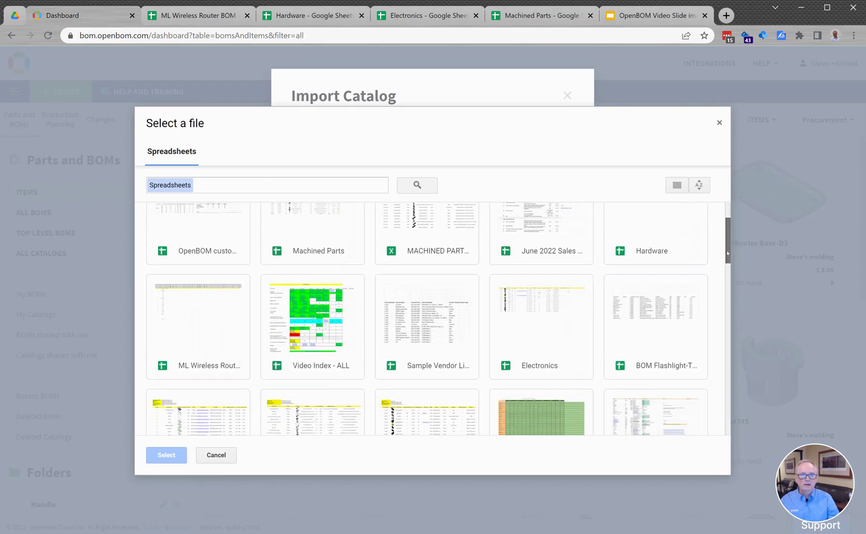
left_click(542, 331)
left_click(156, 461)
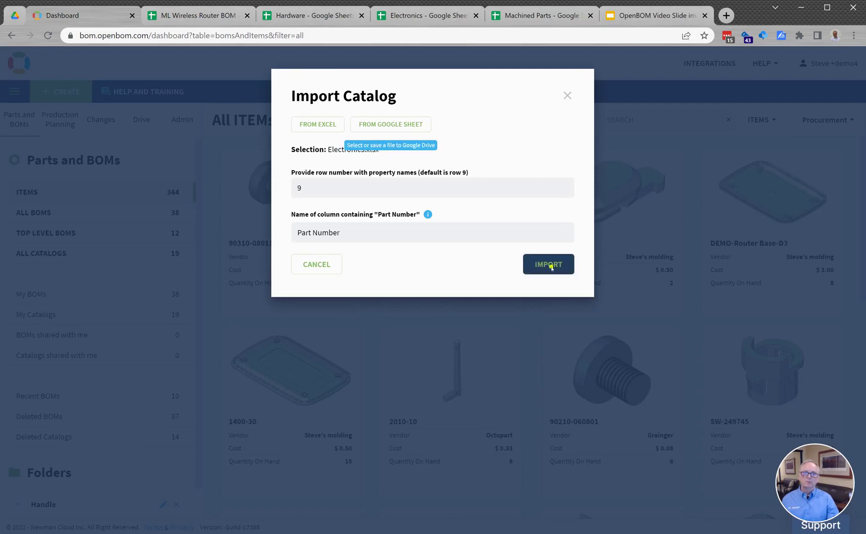
left_click(550, 265)
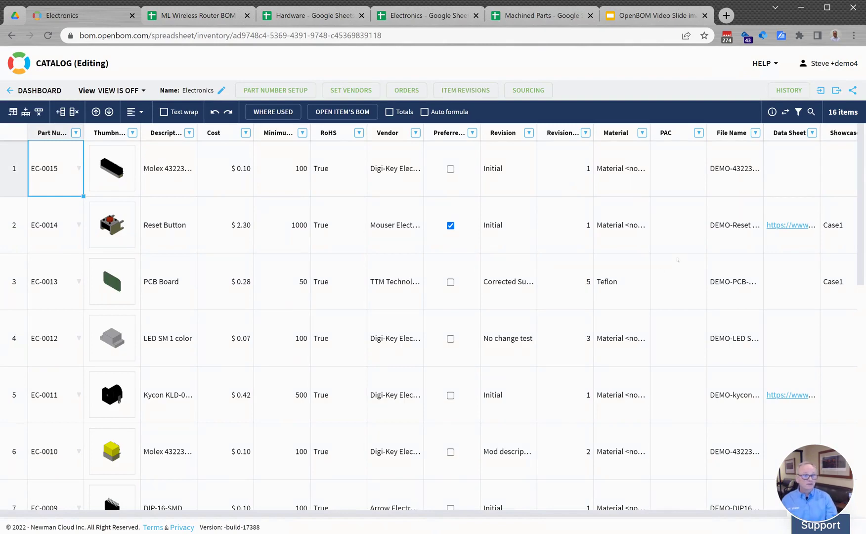
View the data sheet linked to the Reset Button EC-0014 and browse the full items list on the dashboard
left_click(801, 226)
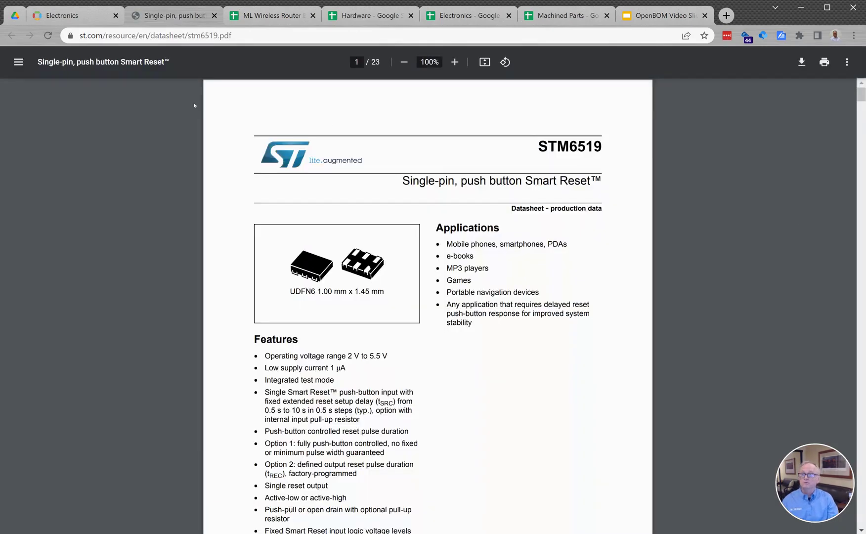
left_click(214, 15)
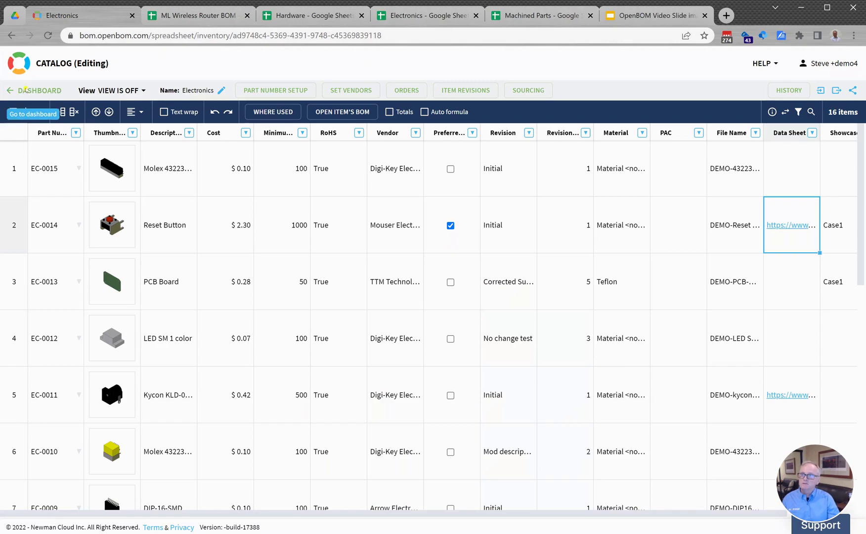
left_click(26, 91)
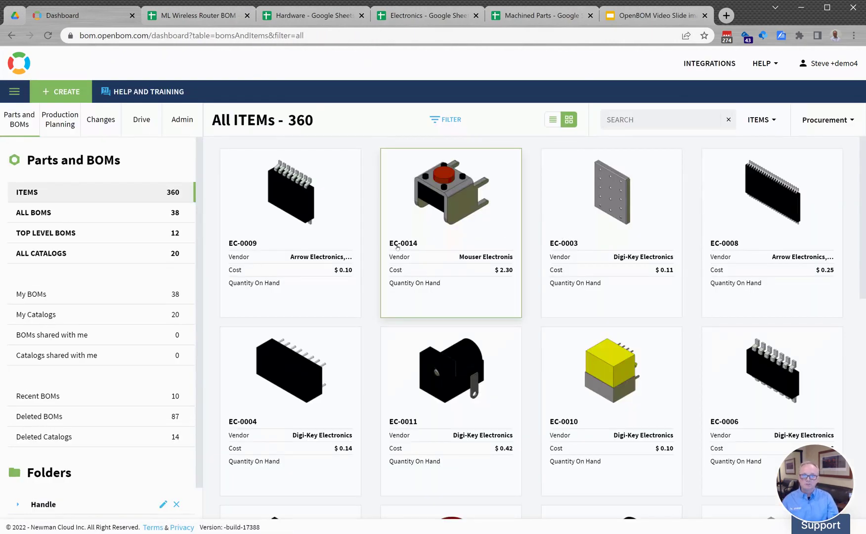
left_click_drag(862, 151, 863, 346)
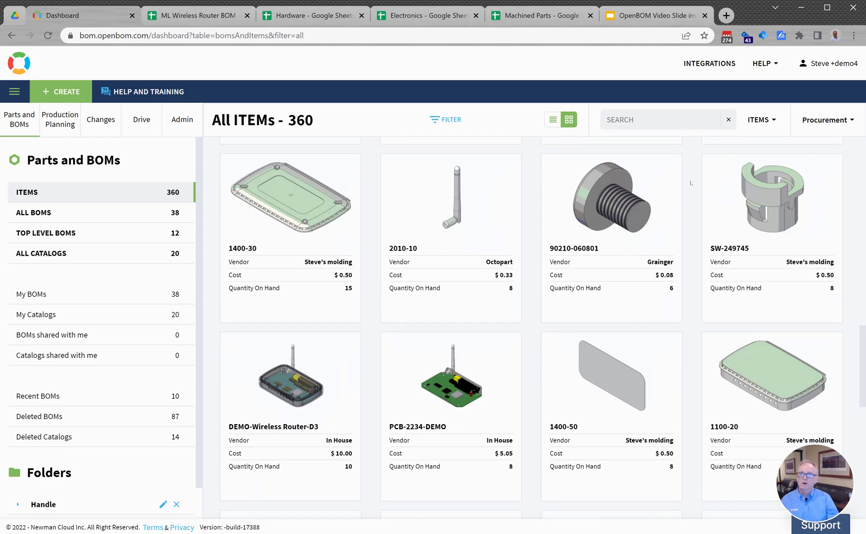
Switch to the ML Wireless Router BOM spreadsheet and examine the level, part number and quantity columns on its Latest sheet
left_click(199, 16)
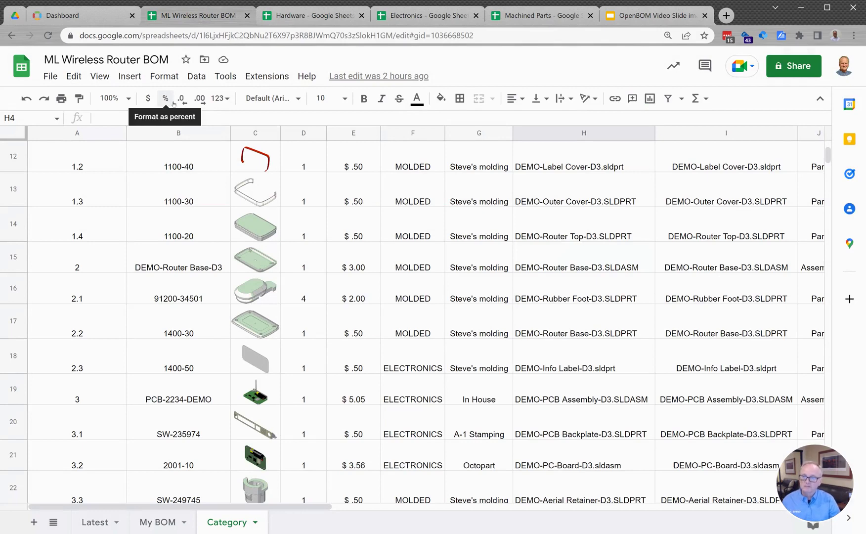
left_click(88, 524)
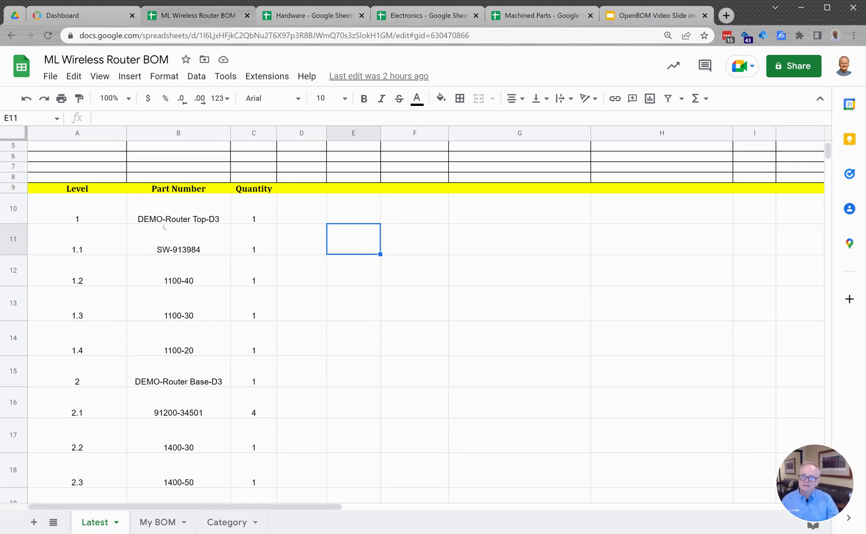
Import the ML Wireless Router BOM Google Sheet into OpenBOM as a BOM, with property names in row 9 and the Part Number column
left_click(83, 16)
left_click(56, 93)
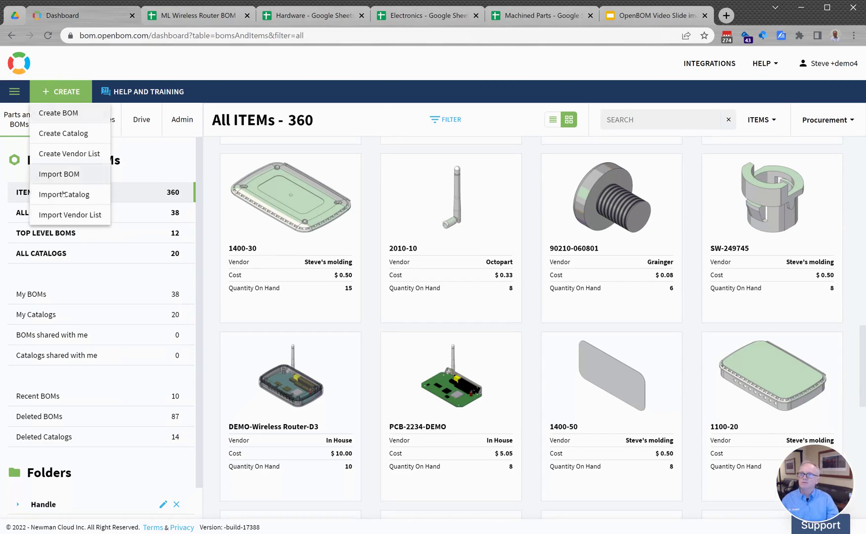
left_click(59, 175)
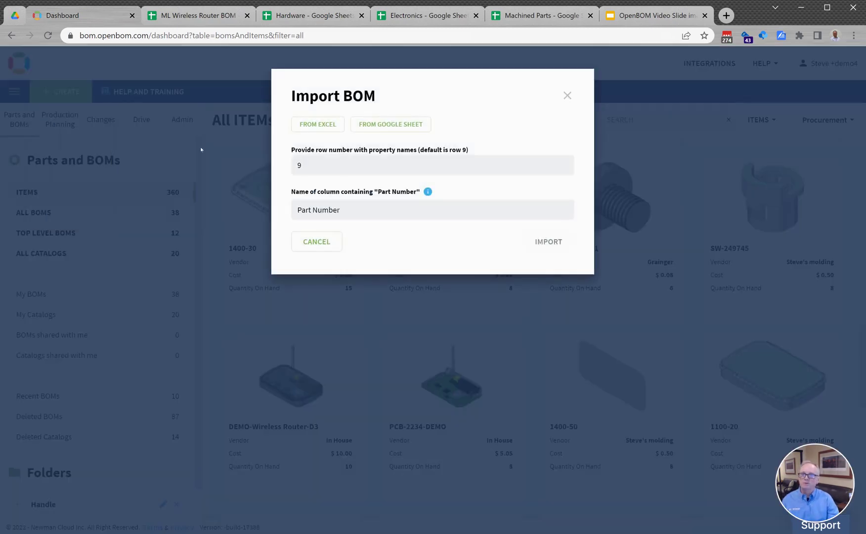
left_click(396, 126)
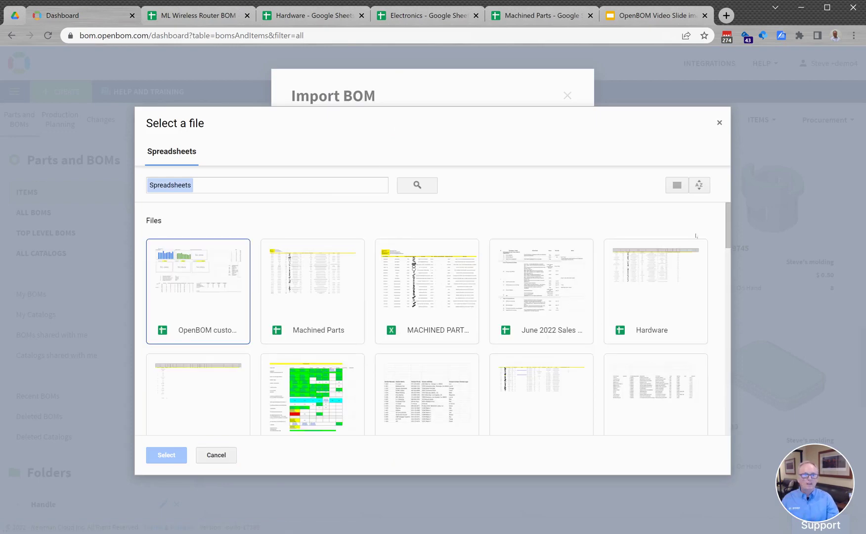
scroll(728, 232, "down", 3)
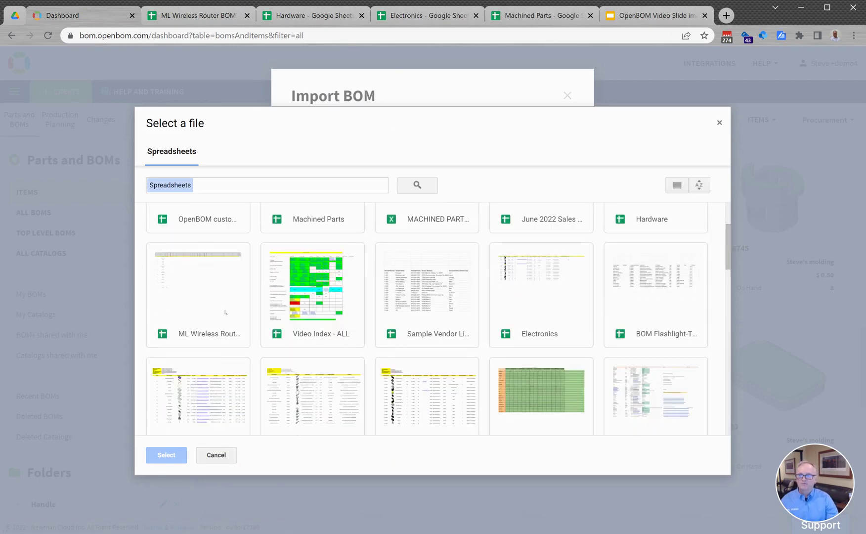
left_click(197, 310)
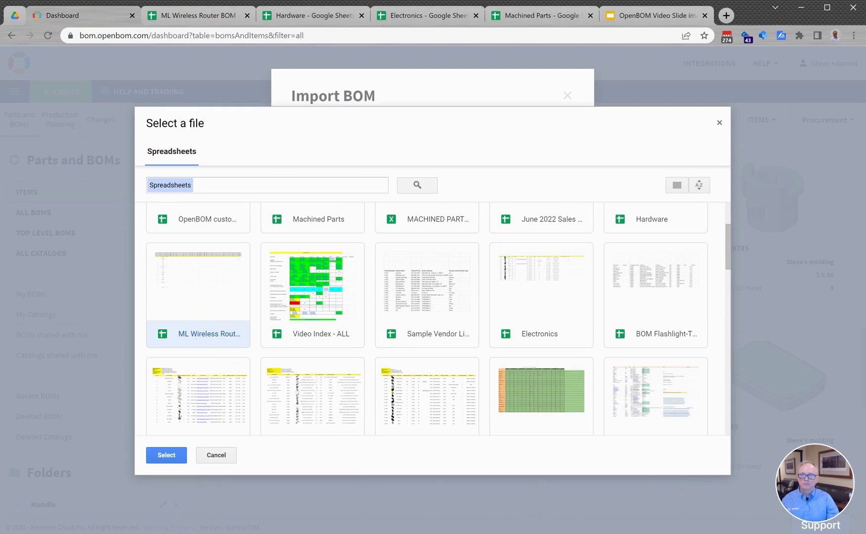
left_click(166, 454)
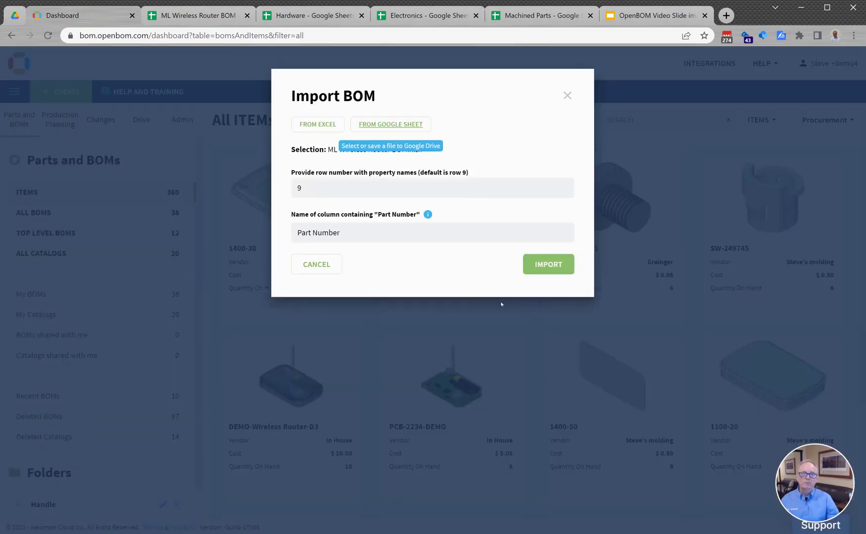
left_click(550, 271)
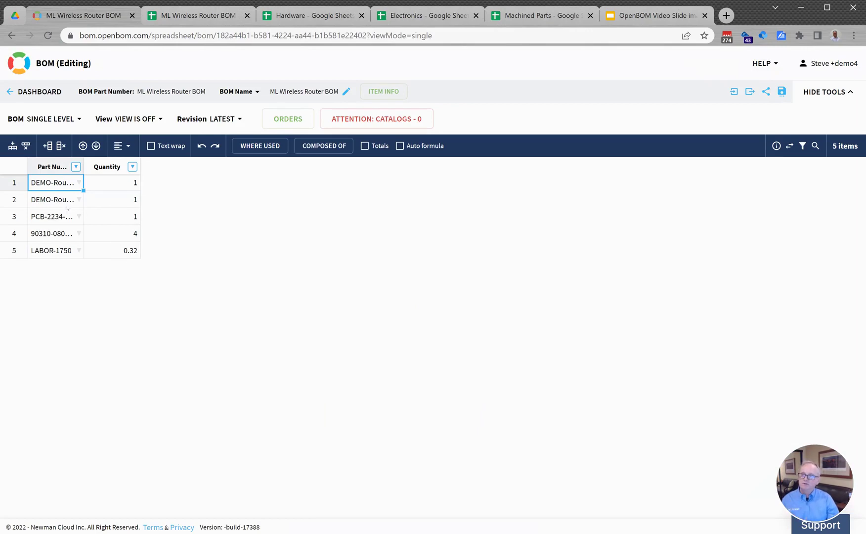
Link the DEMO - Solidworks Items, DEMO - Labor and Electronics catalogs to the ML Wireless Router BOM
left_click(378, 123)
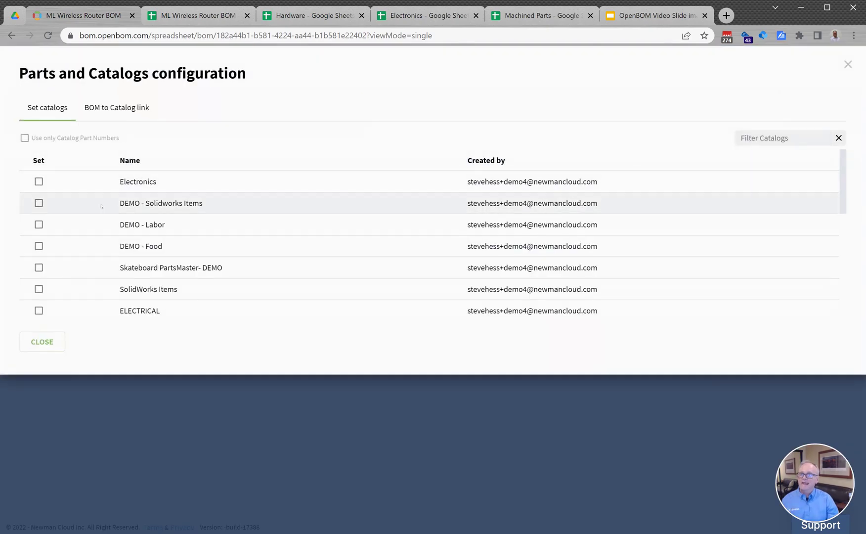
left_click(39, 202)
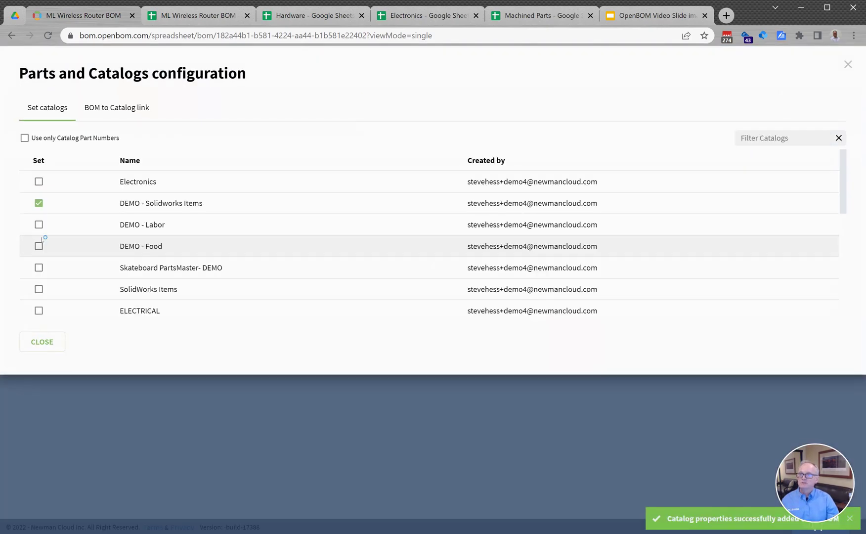
left_click(39, 222)
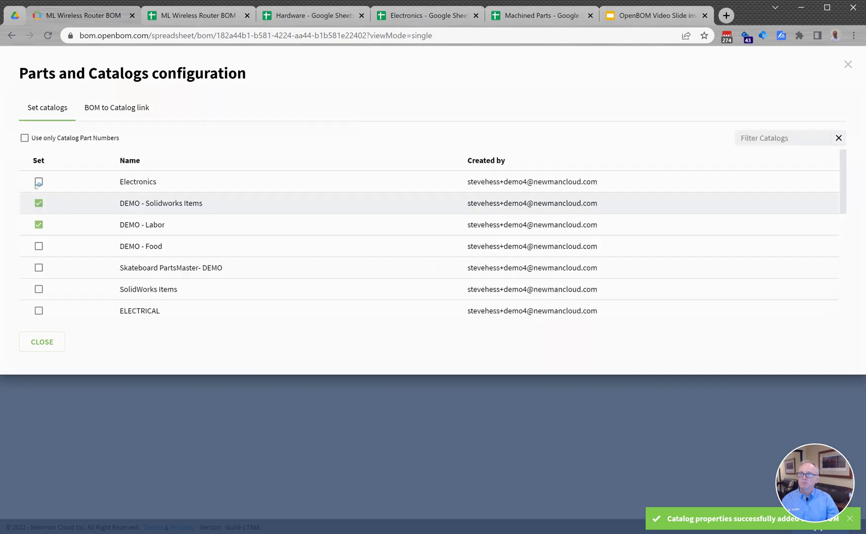
left_click(38, 182)
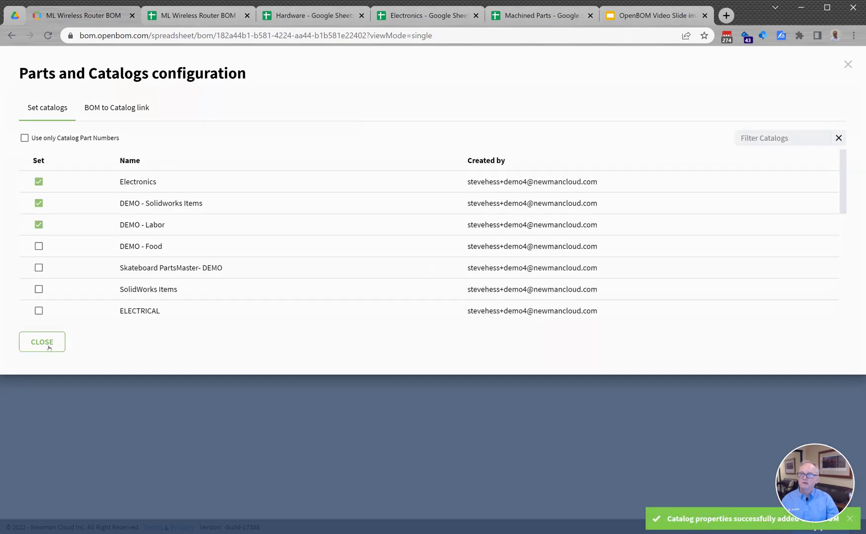
left_click(42, 342)
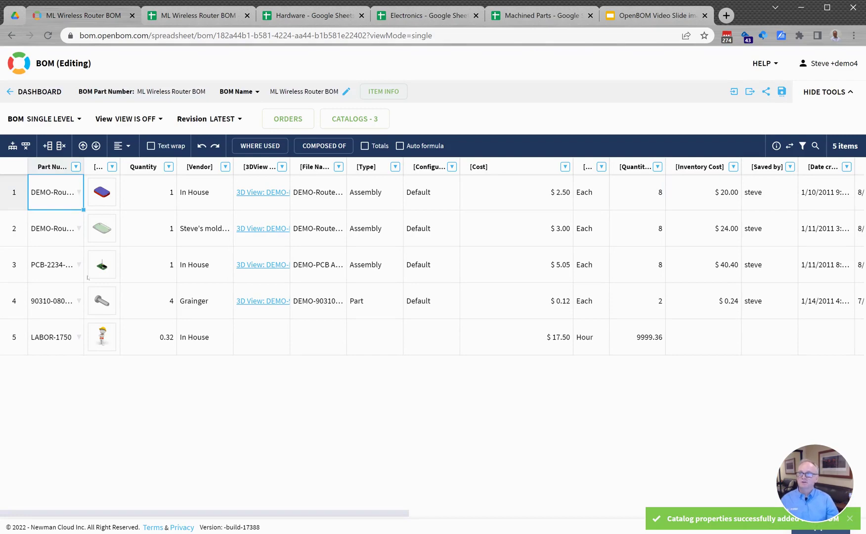
Display the ML Wireless Router BOM as a multi-level structure
left_click(54, 119)
left_click(71, 166)
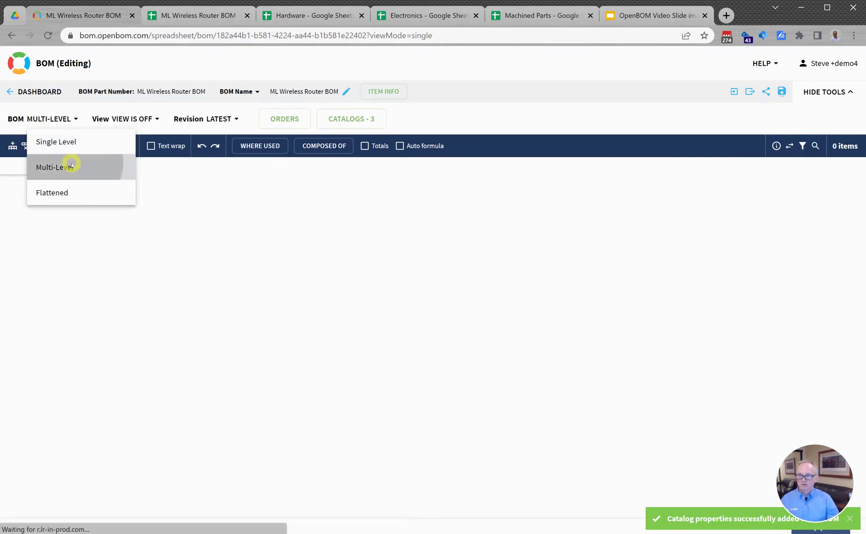